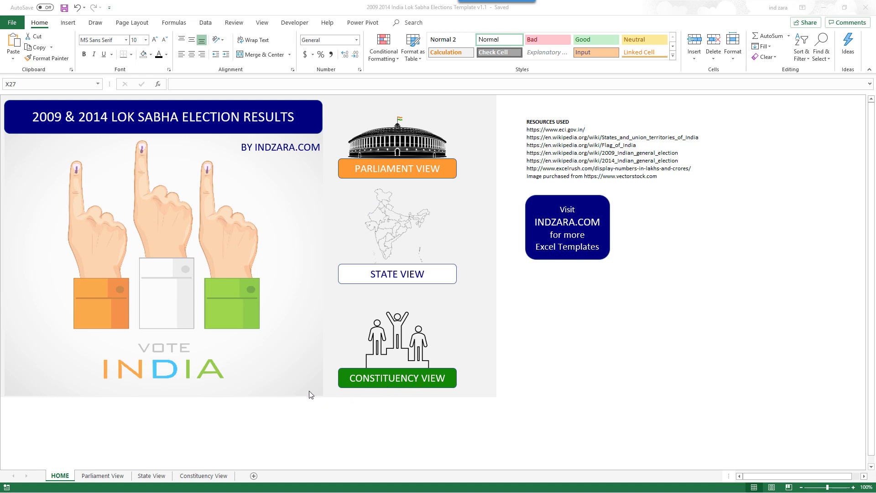
pyautogui.click(109, 476)
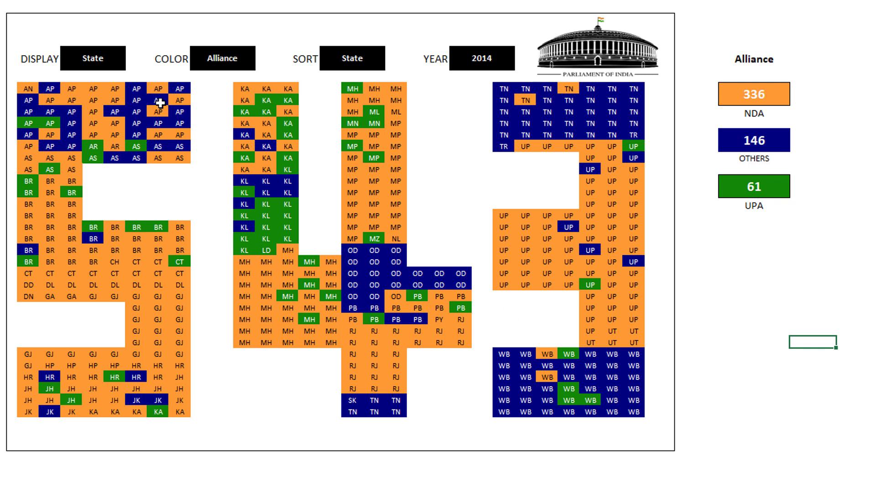
pyautogui.click(86, 61)
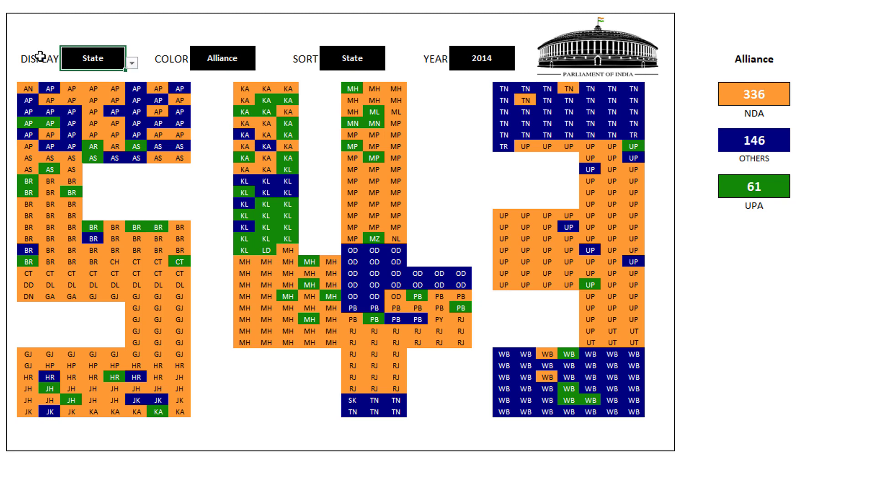
pyautogui.click(132, 63)
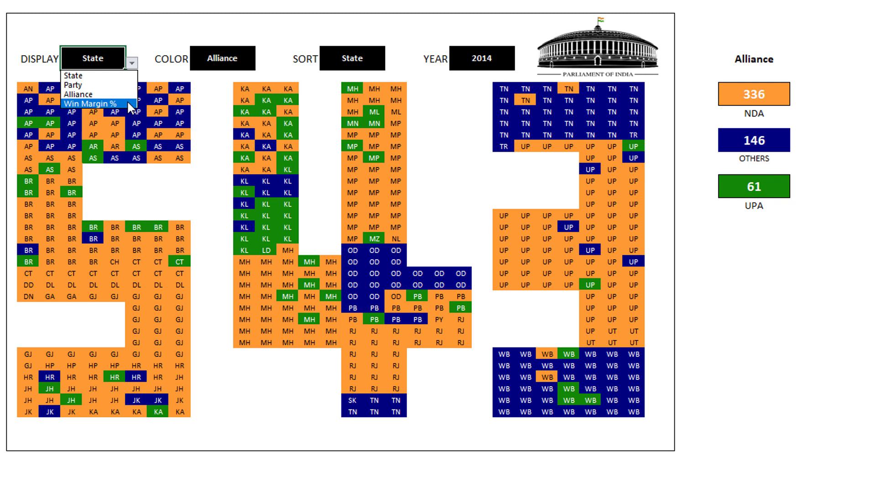
pyautogui.click(158, 72)
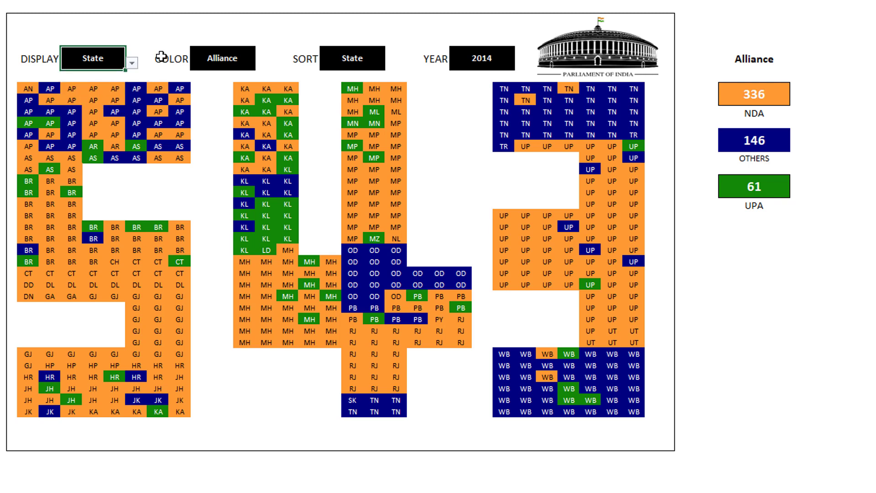
pyautogui.click(157, 58)
pyautogui.click(223, 58)
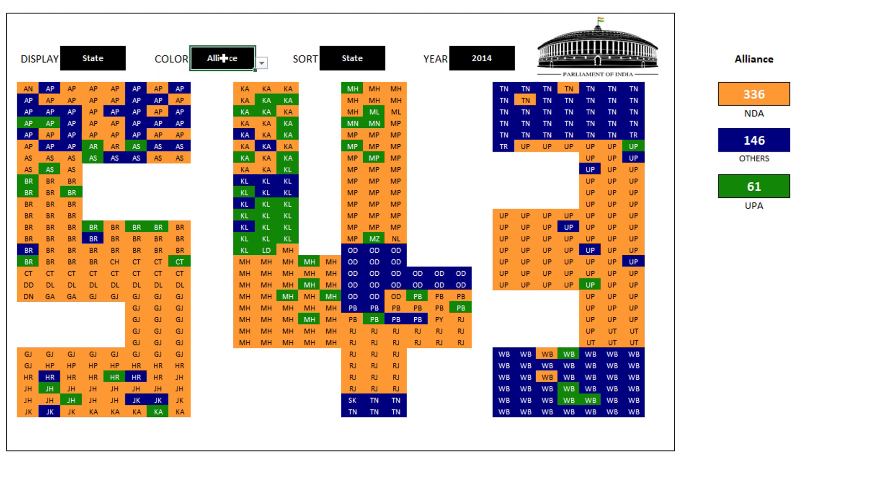
pyautogui.click(261, 63)
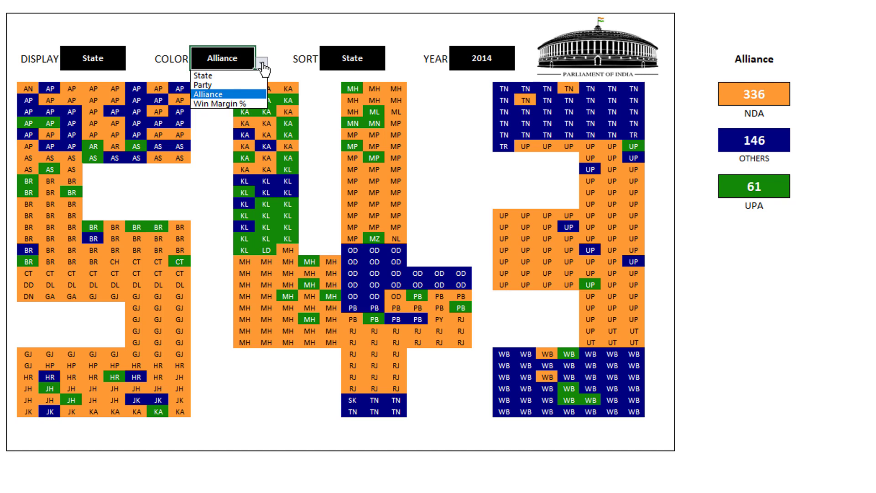
pyautogui.click(351, 58)
pyautogui.click(358, 58)
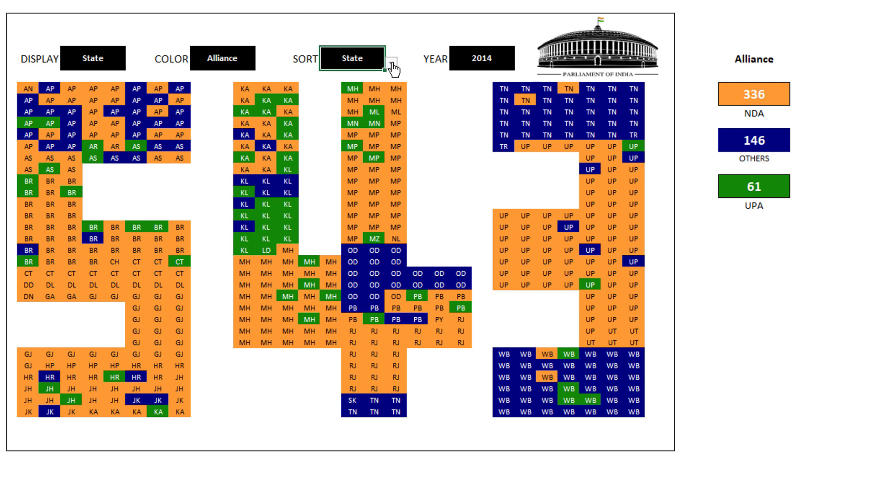
pyautogui.click(392, 65)
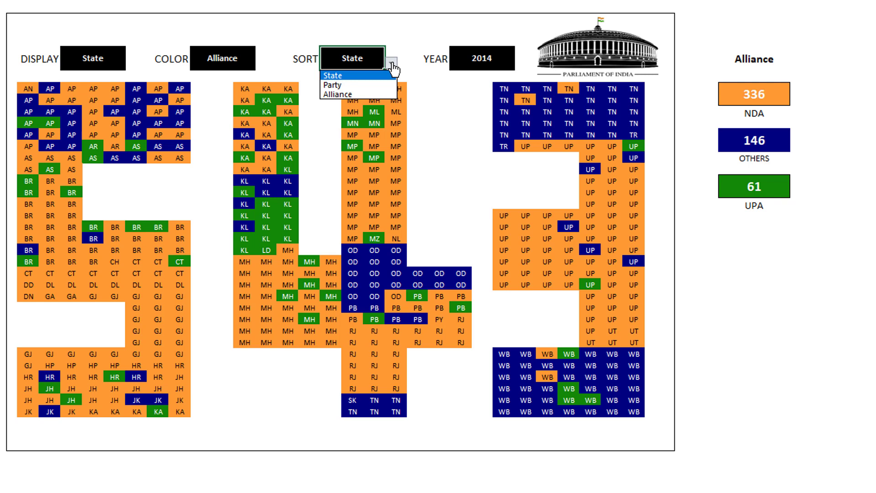
pyautogui.press('Escape')
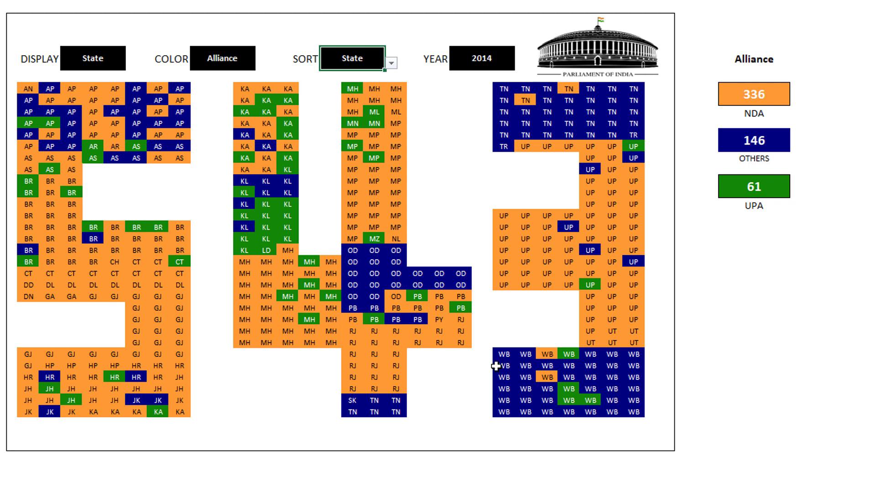
pyautogui.click(391, 64)
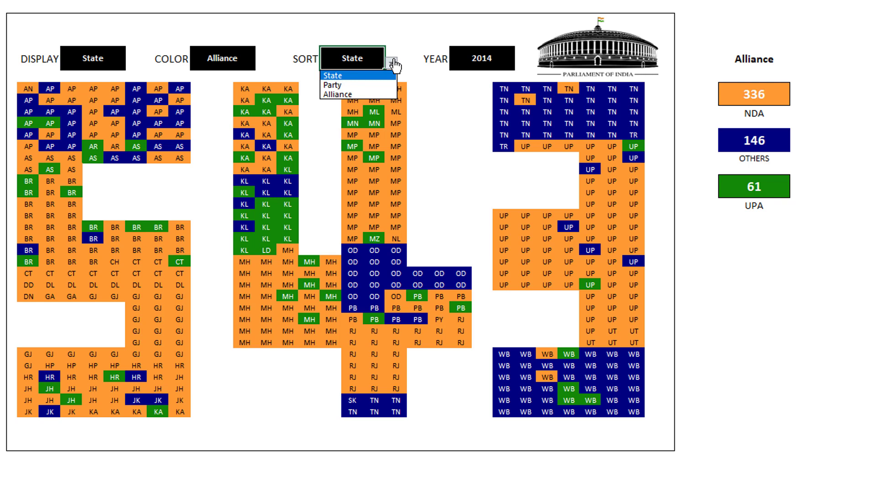
pyautogui.press('Escape')
# - Check the YEAR dropdown's 2009/2014 options, leaving the seat map on 2014
pyautogui.click(480, 66)
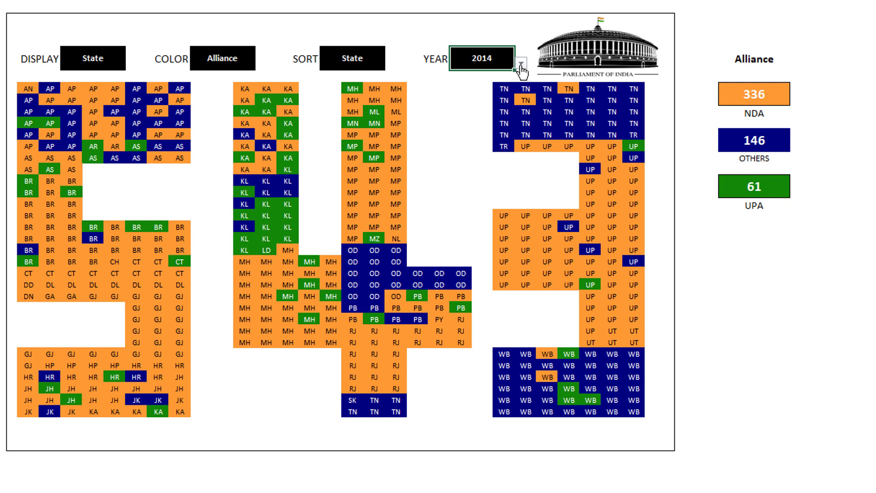
pyautogui.click(520, 65)
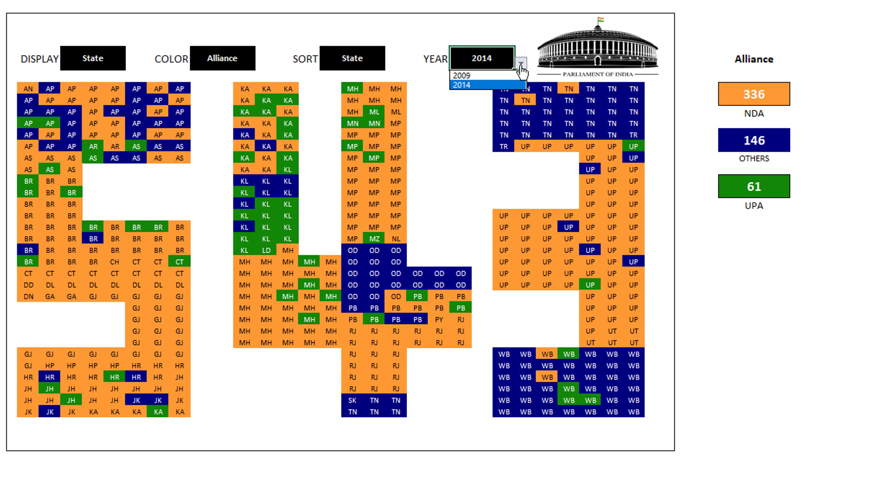
pyautogui.click(521, 64)
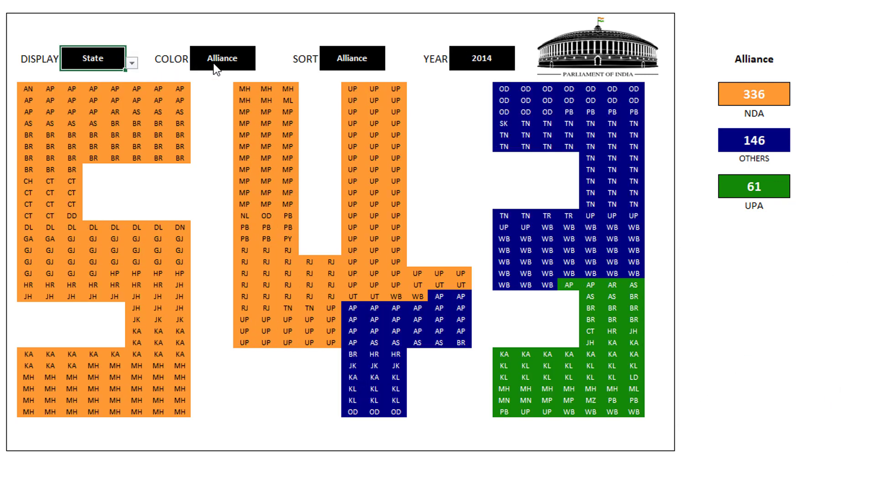
# - Open the DISPLAY dropdown to see the seat-labelling options for the 2014 map
pyautogui.click(131, 63)
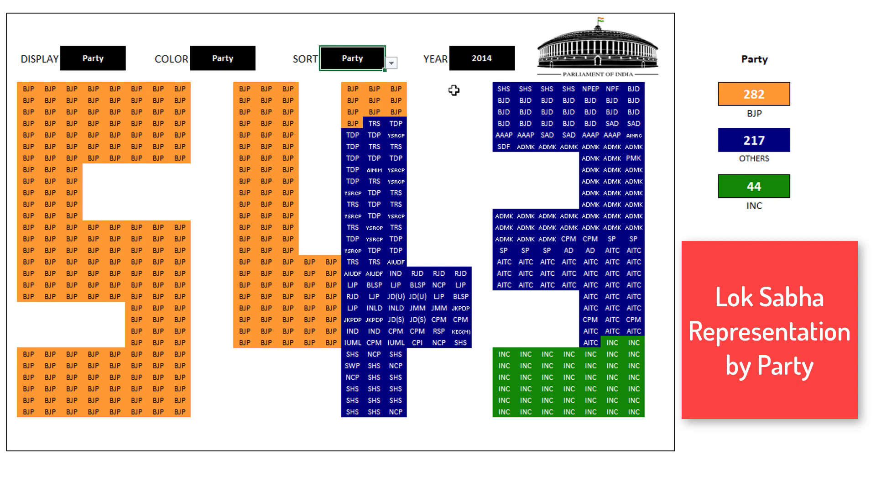
# - Set YEAR to 2009, showing INC 206, Others 221 and BJP 116 seats
pyautogui.click(501, 64)
pyautogui.click(521, 63)
pyautogui.click(462, 73)
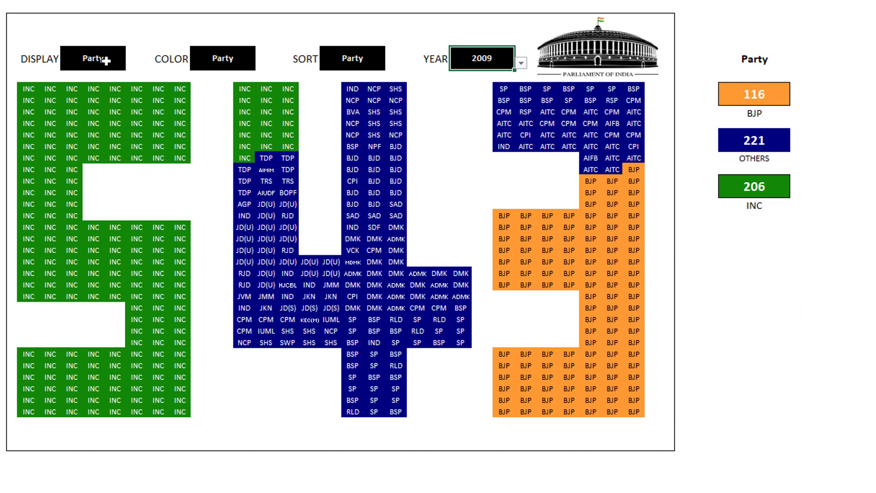
# - Set the DISPLAY dropdown to State so seats are labelled by state code
pyautogui.click(117, 61)
pyautogui.click(132, 62)
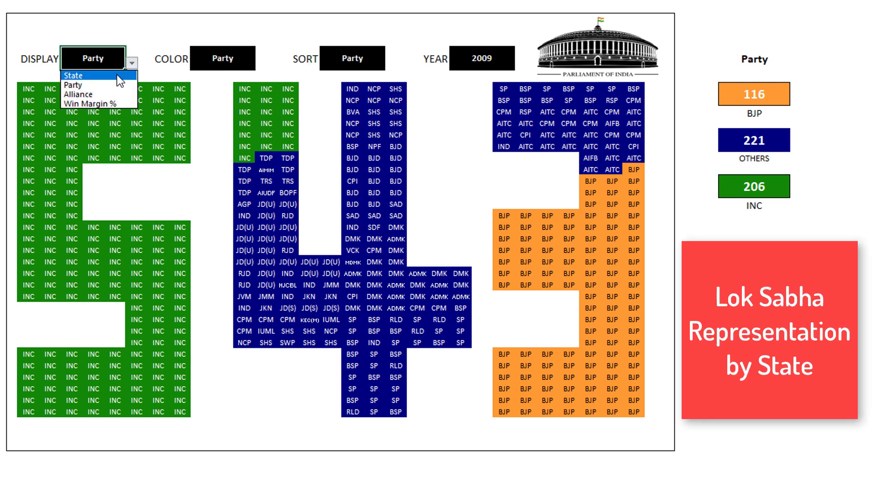
pyautogui.click(116, 75)
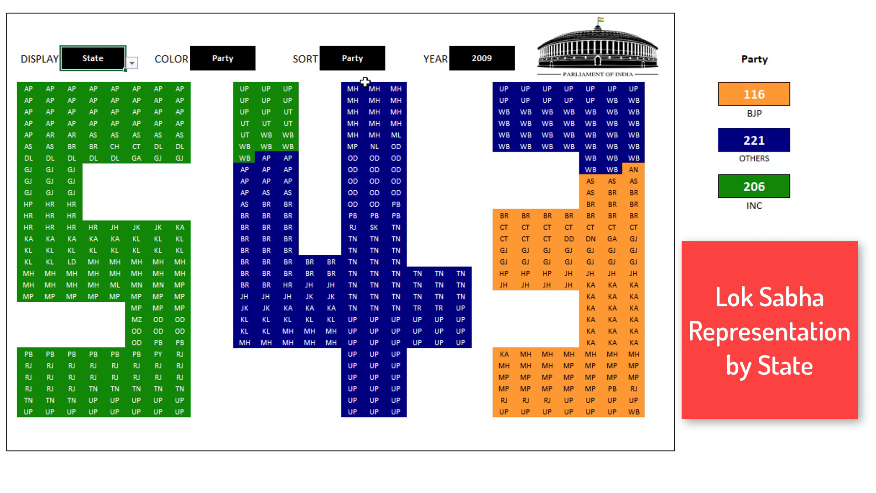
# - Set the SORT dropdown to State, grouping the 2009 seats by state
pyautogui.click(370, 63)
pyautogui.click(392, 66)
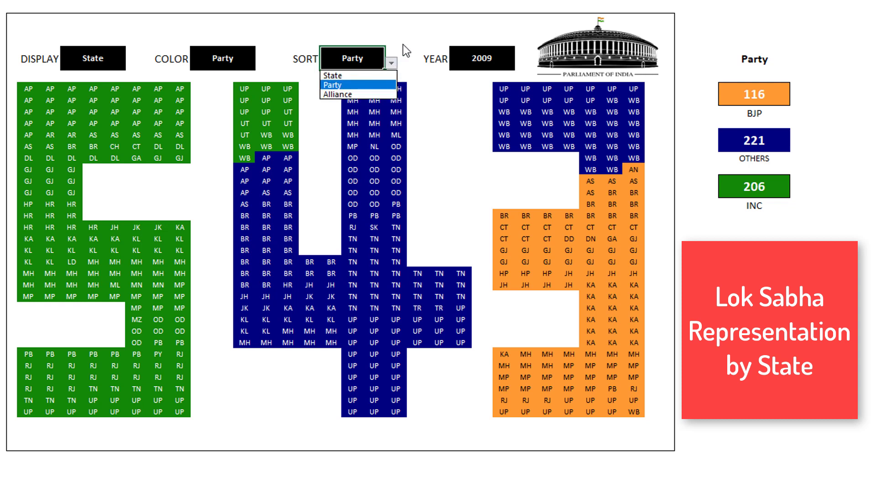
pyautogui.press('Escape')
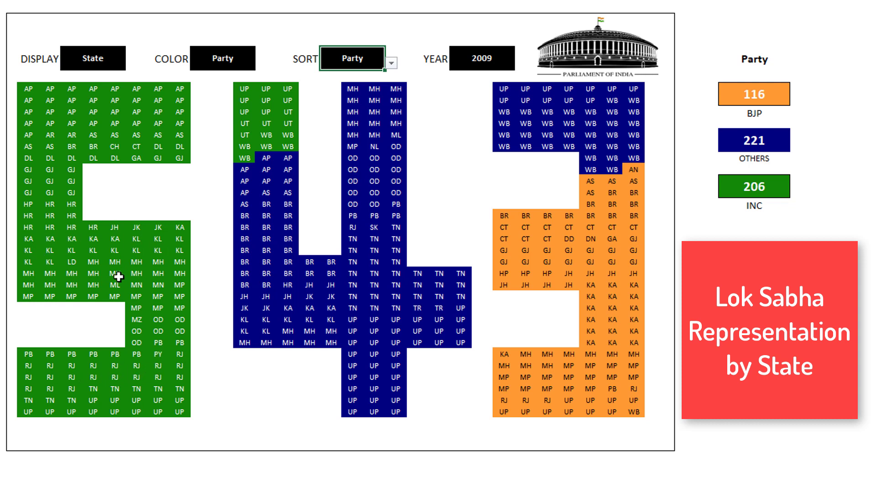
pyautogui.click(392, 63)
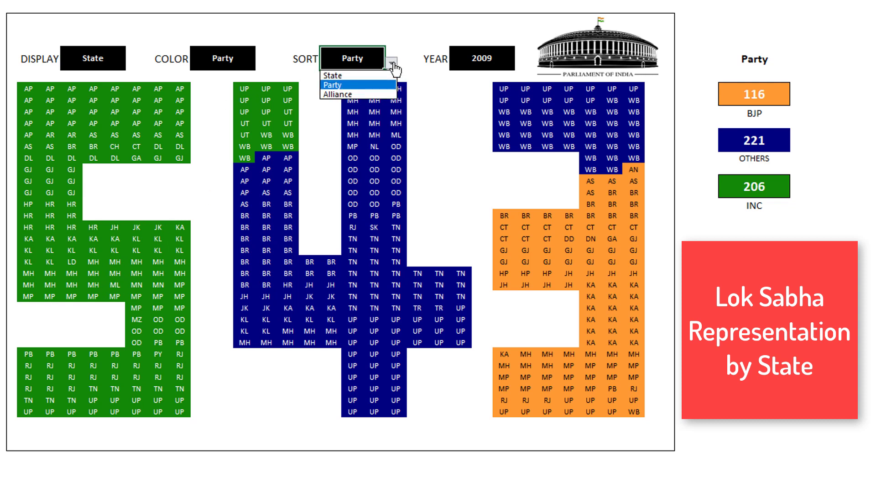
pyautogui.click(383, 76)
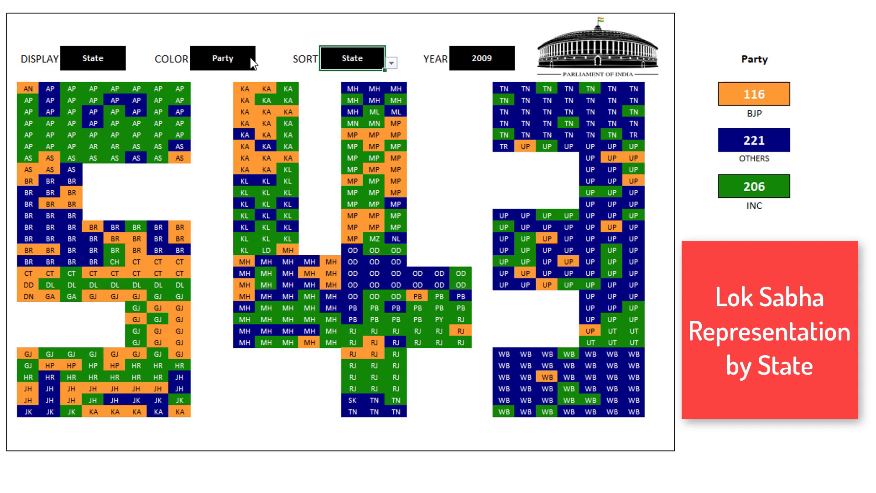
# - Set the COLOR dropdown to State, adding a state-code colour legend to the 2009 map
pyautogui.click(254, 64)
pyautogui.click(263, 63)
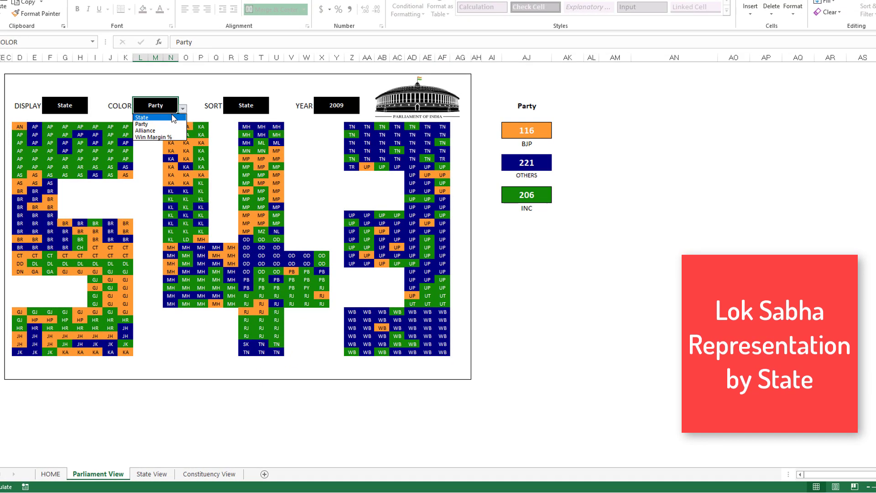
pyautogui.click(173, 117)
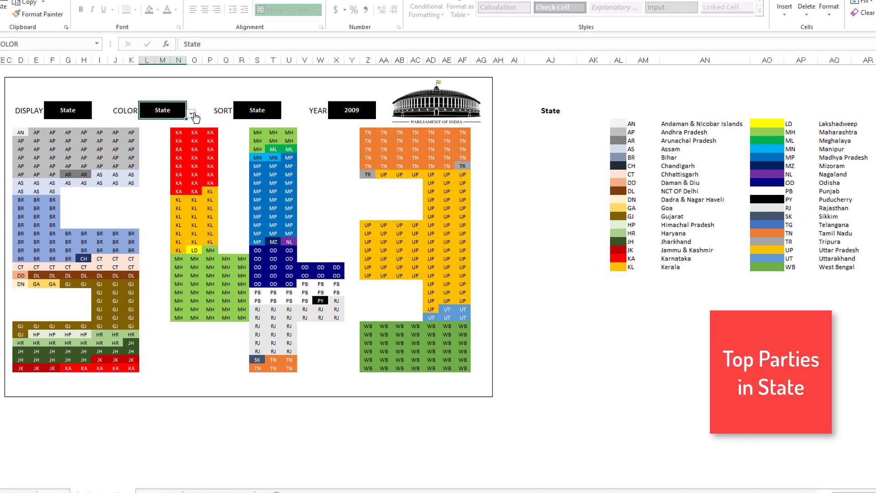
# - Set COLOR to Party, giving the 2009 legend BJP 116, INC 206, Others 221
pyautogui.click(182, 109)
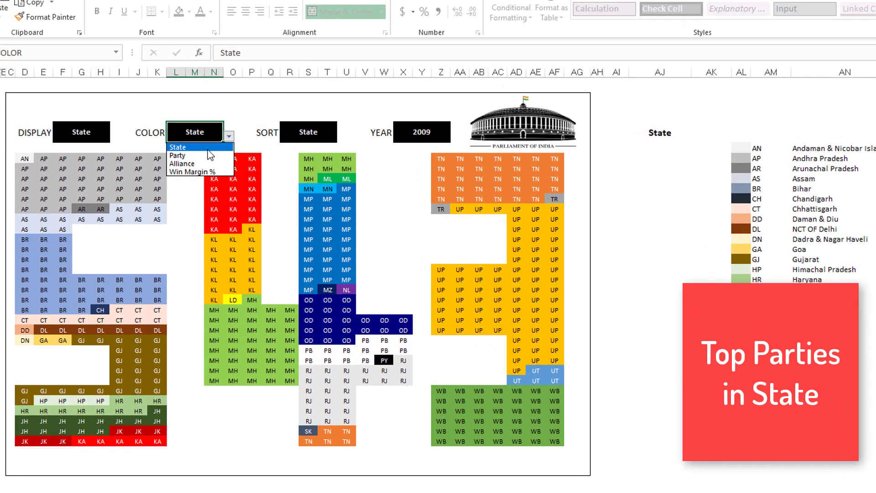
pyautogui.click(209, 155)
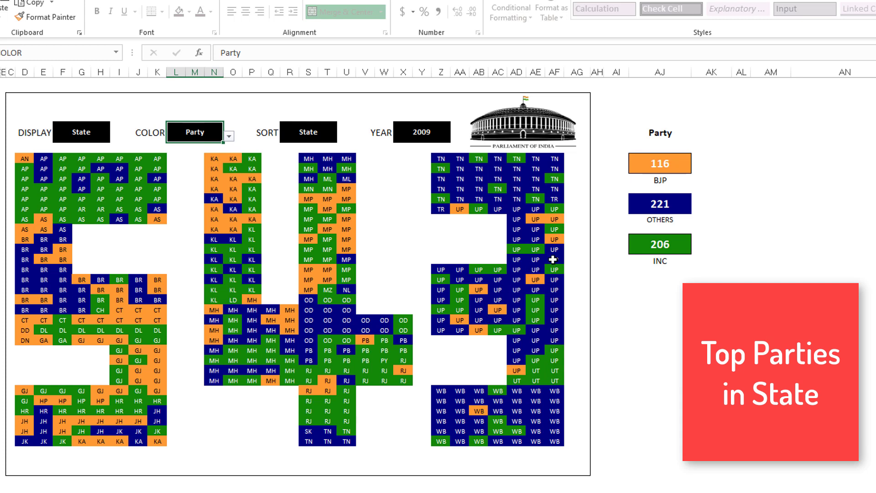
# - Change the YEAR cell to 2014, showing BJP 282, Others 217 and INC 44
pyautogui.click(439, 132)
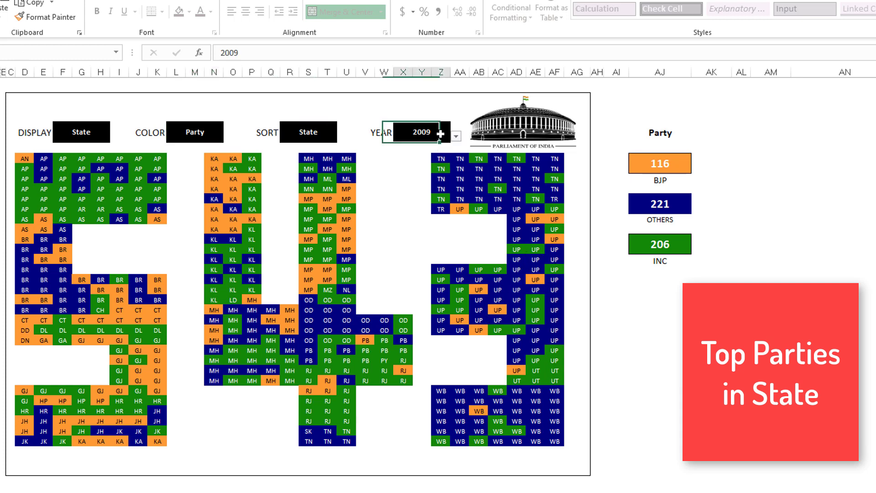
pyautogui.click(455, 137)
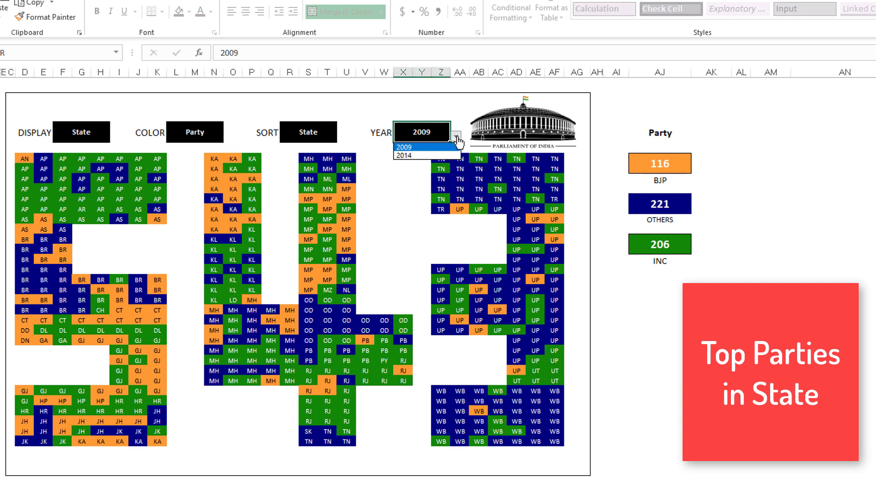
pyautogui.click(442, 156)
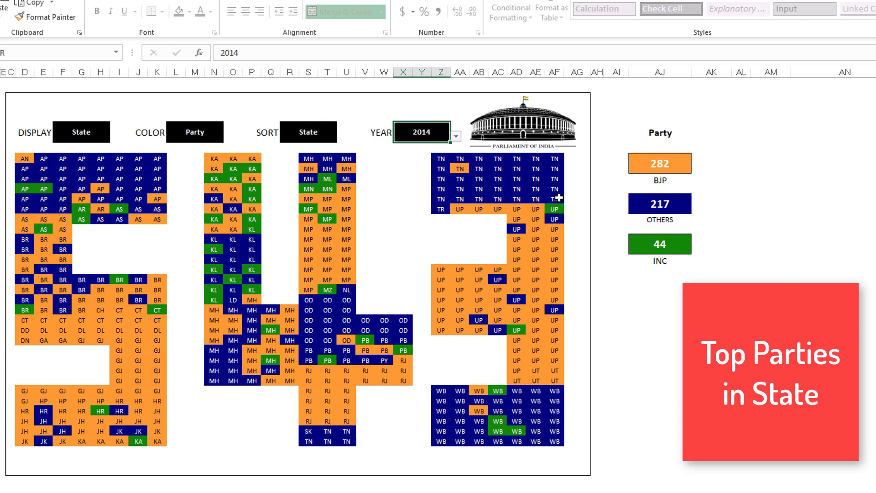
# - Set the DISPLAY dropdown to Party so tiles show winning party names
pyautogui.click(97, 131)
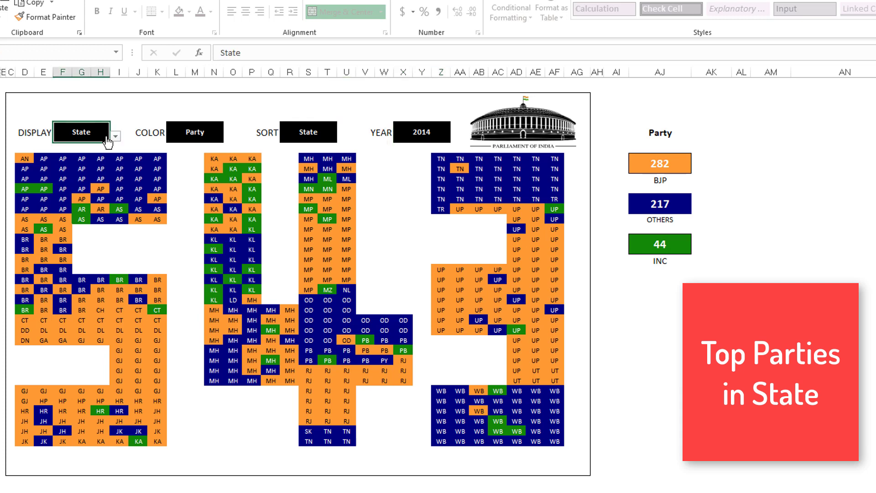
pyautogui.click(115, 137)
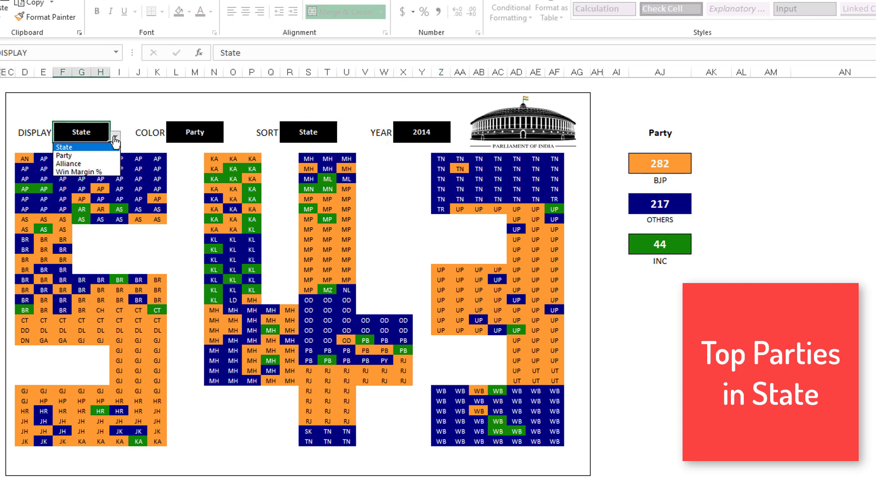
pyautogui.click(99, 156)
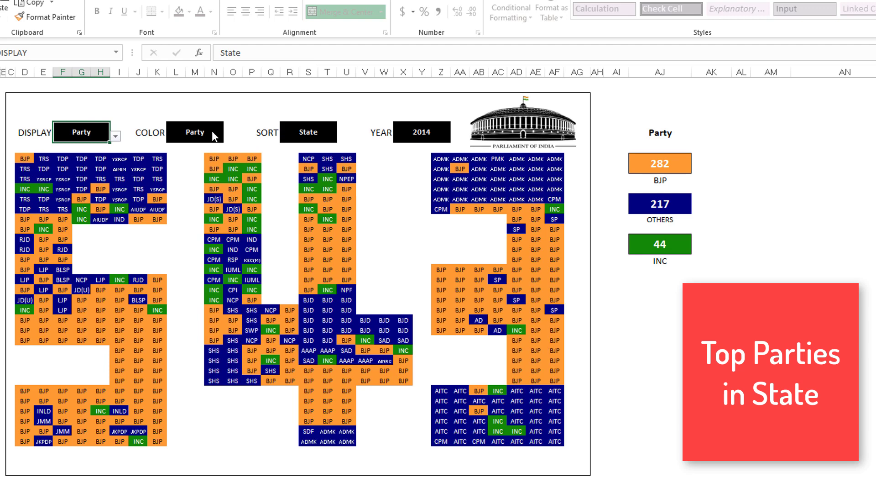
# - Set the COLOR dropdown to State, colouring tiles with a state-code legend
pyautogui.click(212, 130)
pyautogui.click(227, 137)
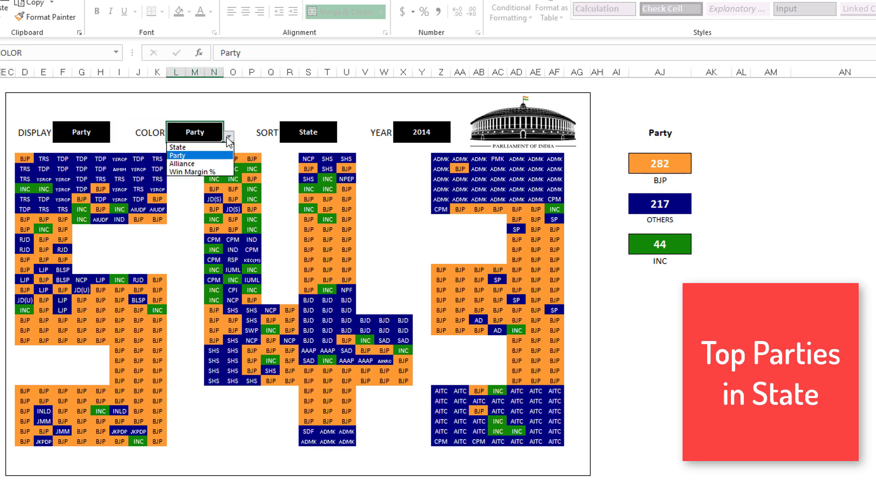
pyautogui.click(221, 147)
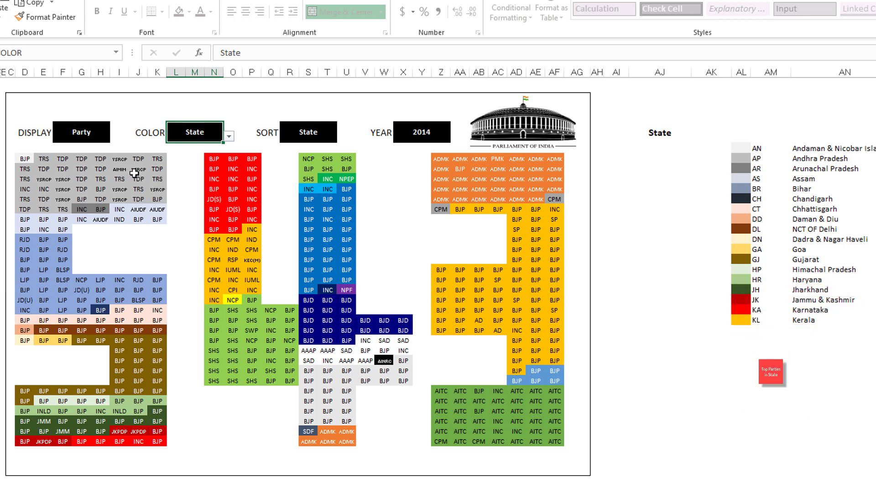
# - Set the COLOR dropdown to Win Margin %, adding a 0–20% margin legend
pyautogui.click(103, 128)
pyautogui.click(185, 137)
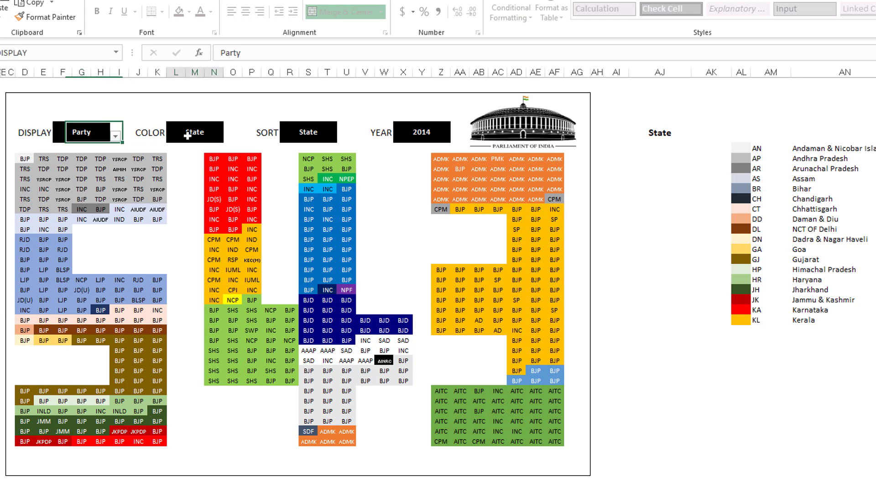
pyautogui.click(228, 136)
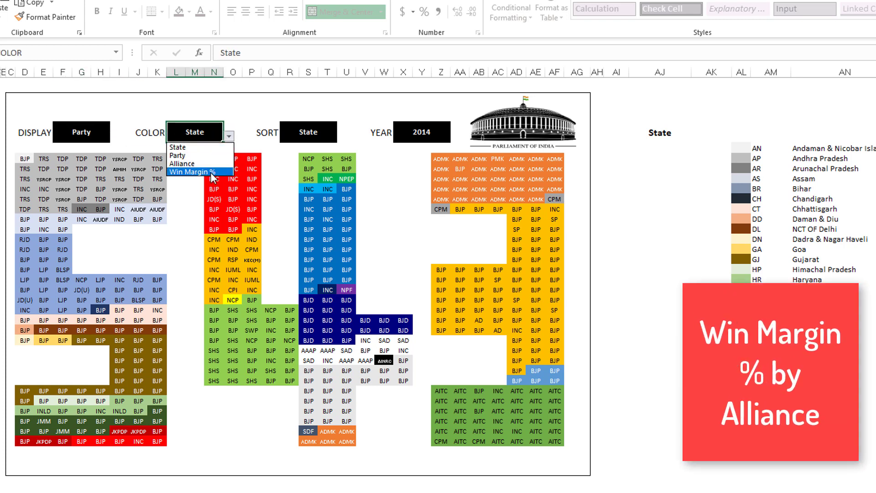
pyautogui.click(210, 172)
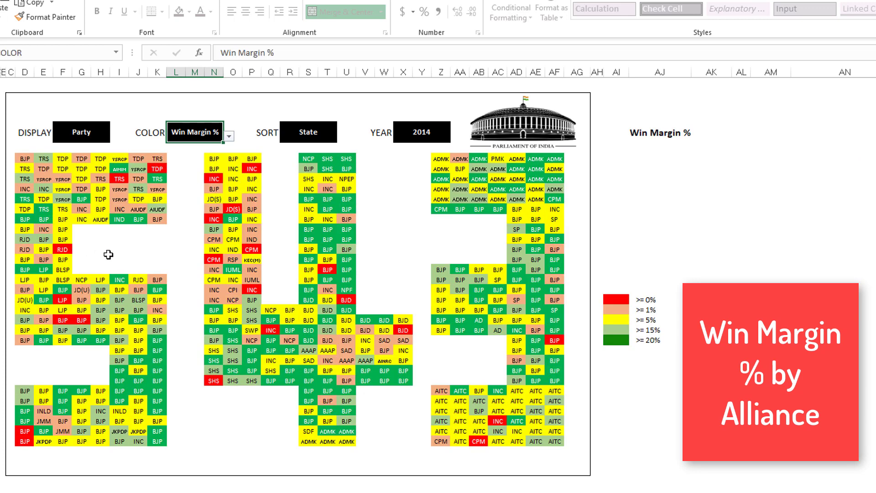
# - Set the DISPLAY dropdown to Alliance so tiles read NDA, UPA or Others
pyautogui.click(102, 137)
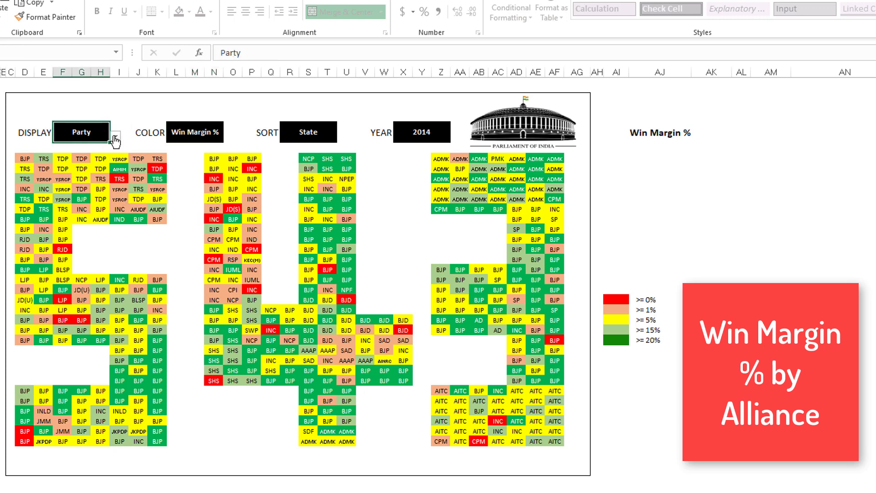
pyautogui.click(115, 137)
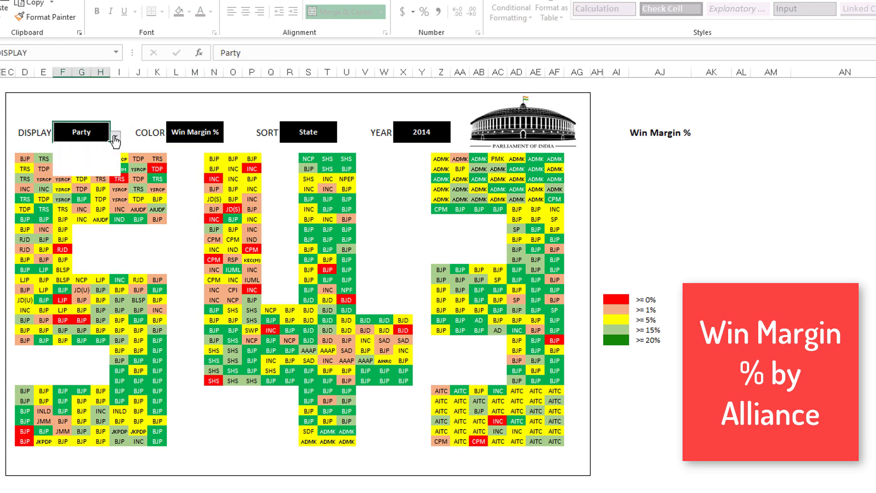
pyautogui.click(107, 165)
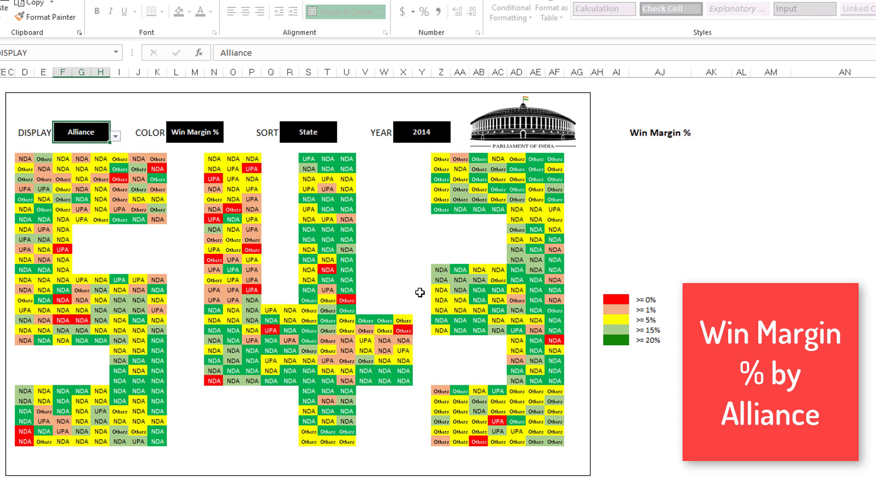
# - Set the SORT cell to Alliance, grouping NDA, Others and UPA tiles into blocks
pyautogui.click(329, 128)
pyautogui.click(342, 136)
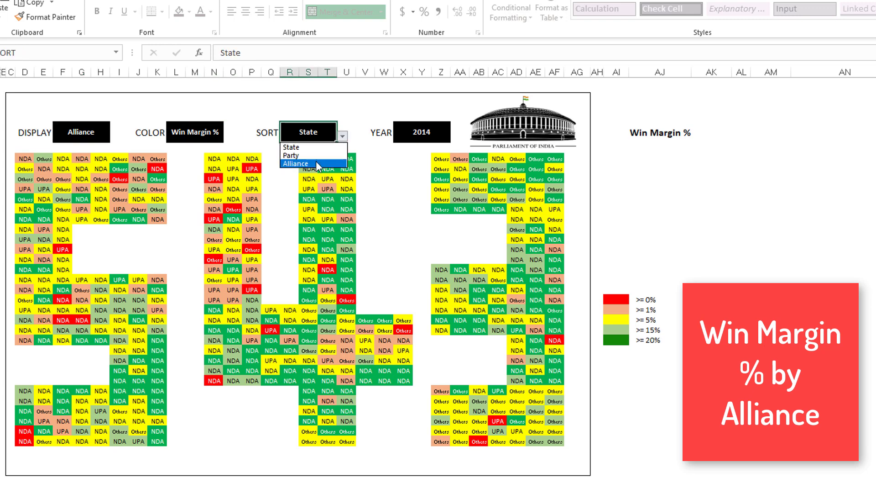
pyautogui.click(316, 160)
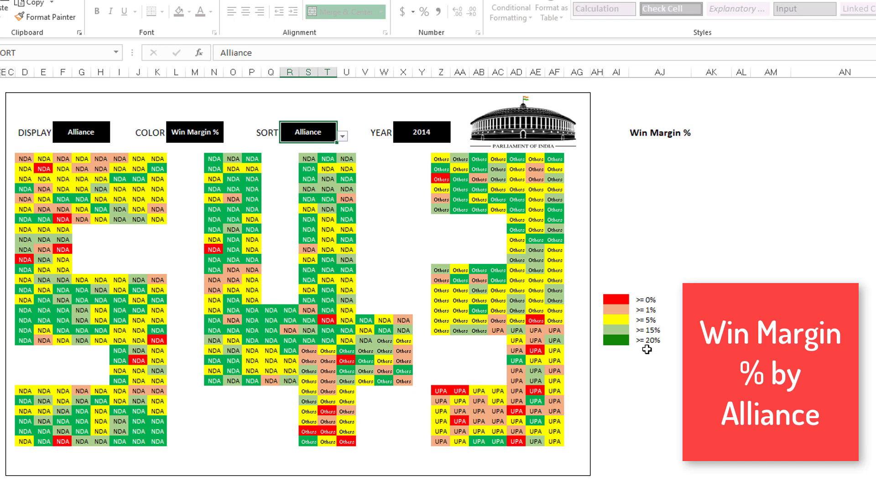
pyautogui.click(434, 138)
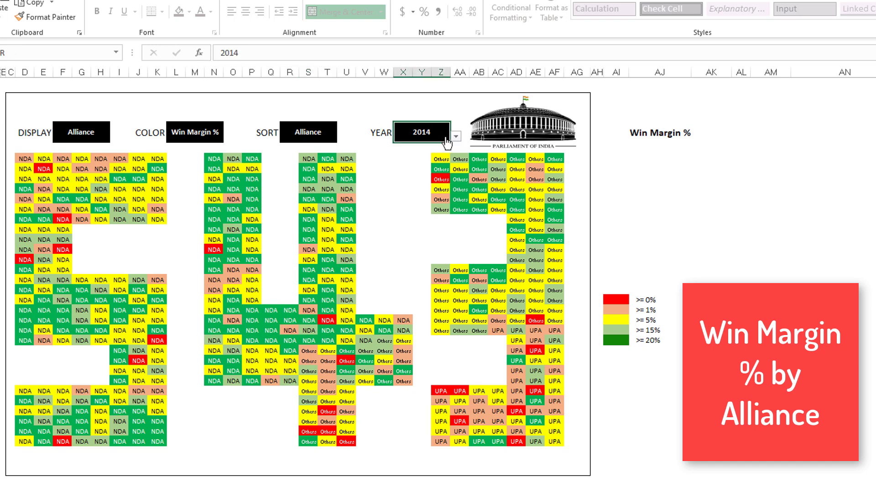
pyautogui.click(456, 137)
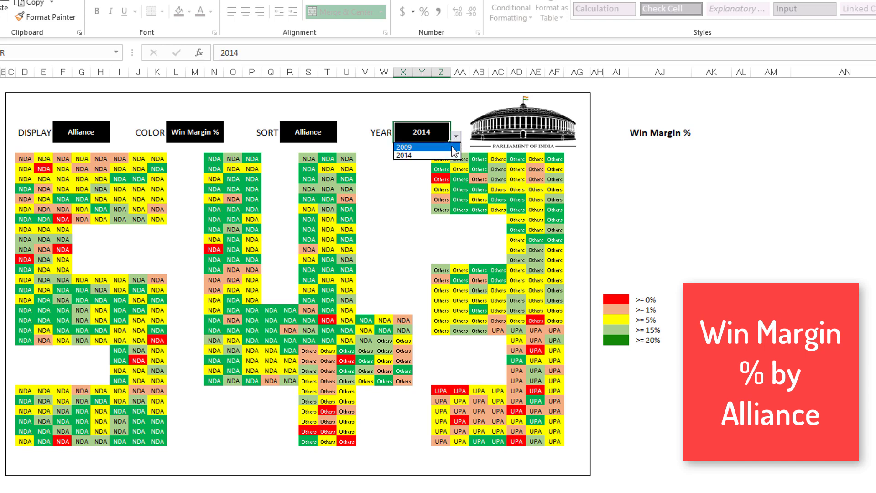
pyautogui.click(454, 148)
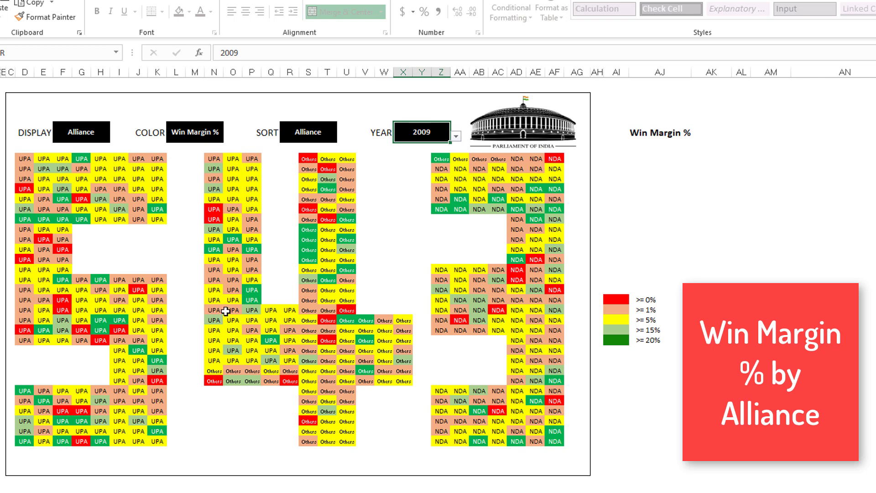
pyautogui.click(455, 136)
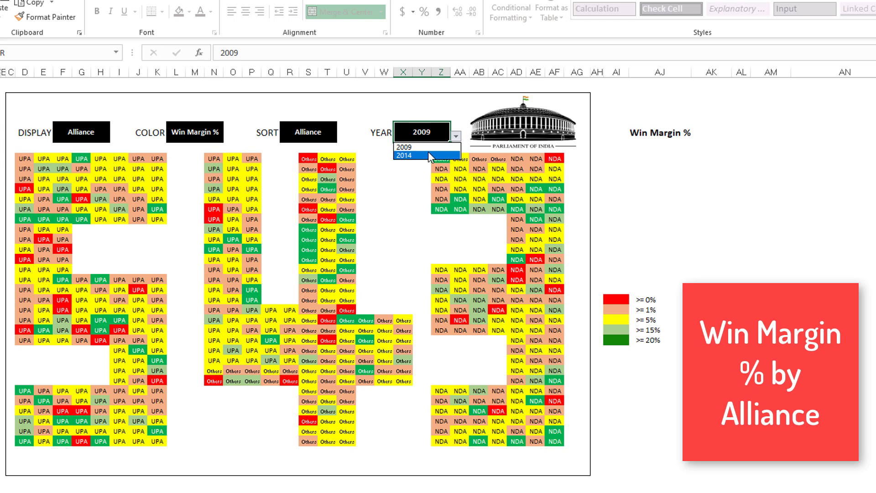
pyautogui.click(427, 155)
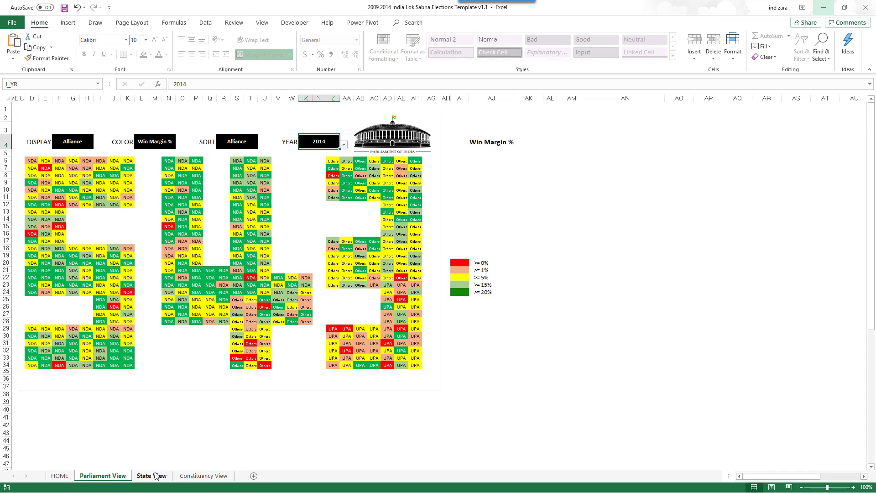
# - Switch to the State View sheet with the 2009 and 2014 top-ten party tables
pyautogui.click(152, 476)
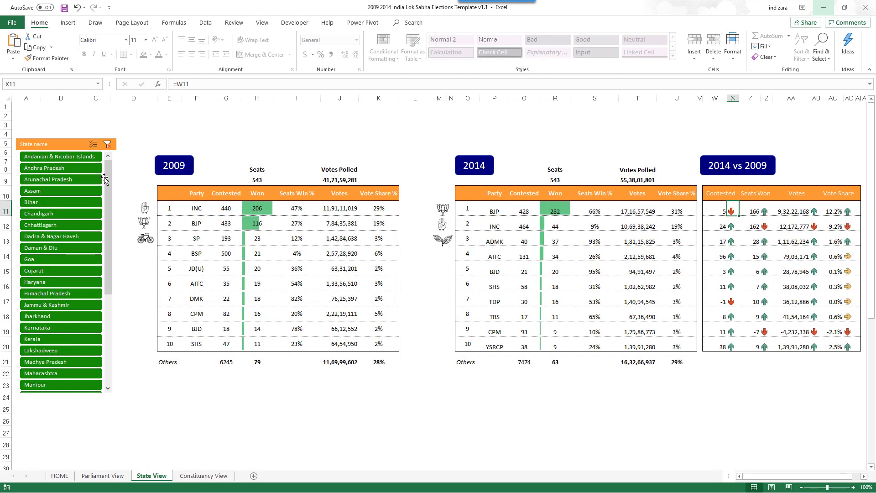
pyautogui.moveTo(106, 173); pyautogui.dragTo(101, 312)
pyautogui.click(81, 362)
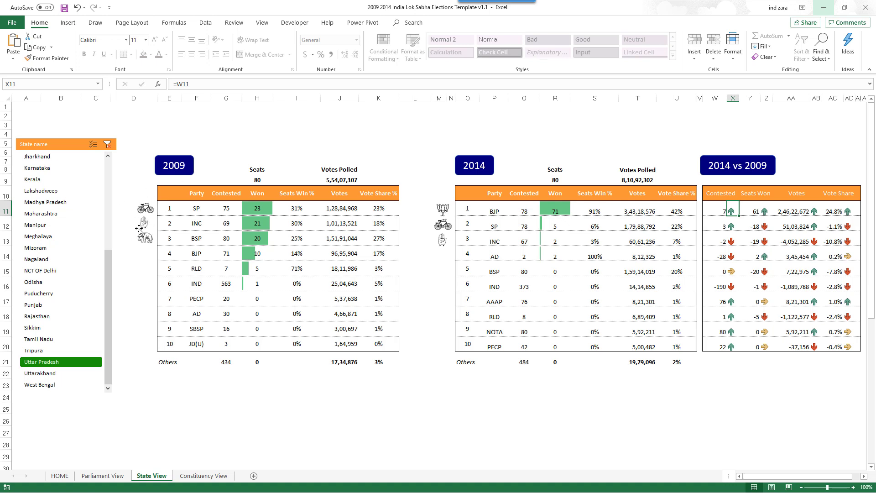
pyautogui.click(109, 183)
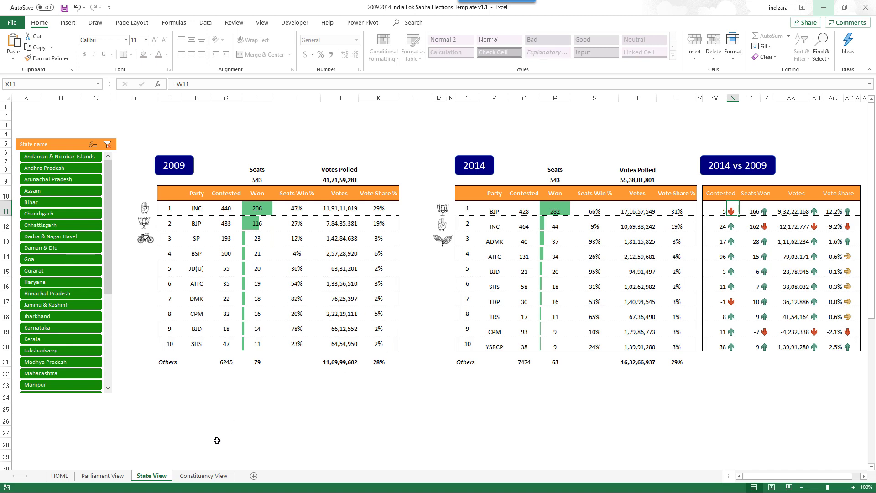
# - On the Constituency View sheet, change the State dropdown from Punjab to Uttar Pradesh
pyautogui.click(212, 476)
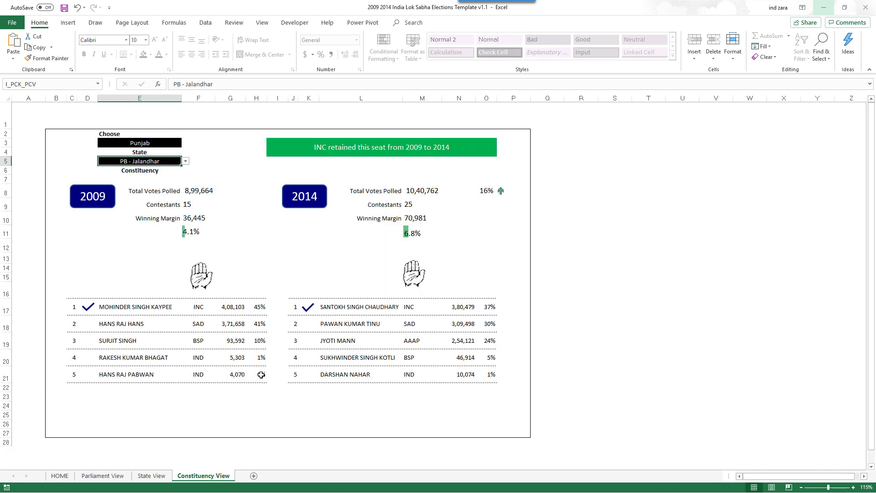
pyautogui.click(174, 141)
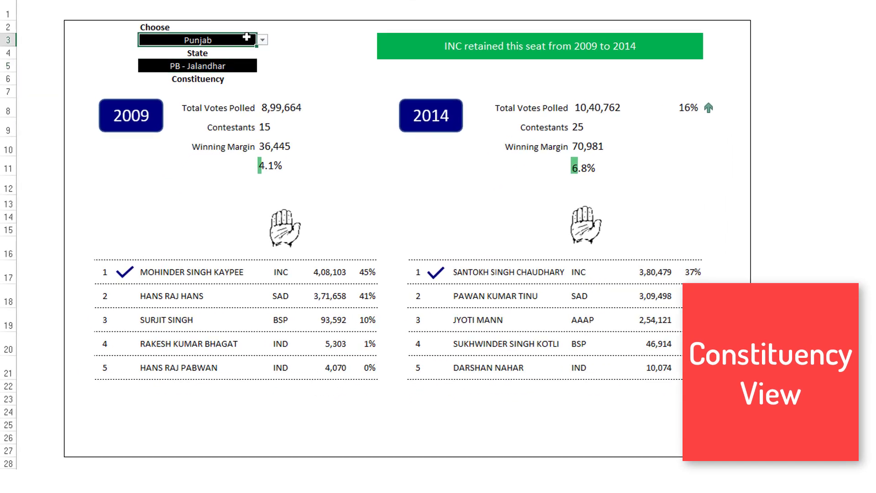
pyautogui.click(263, 41)
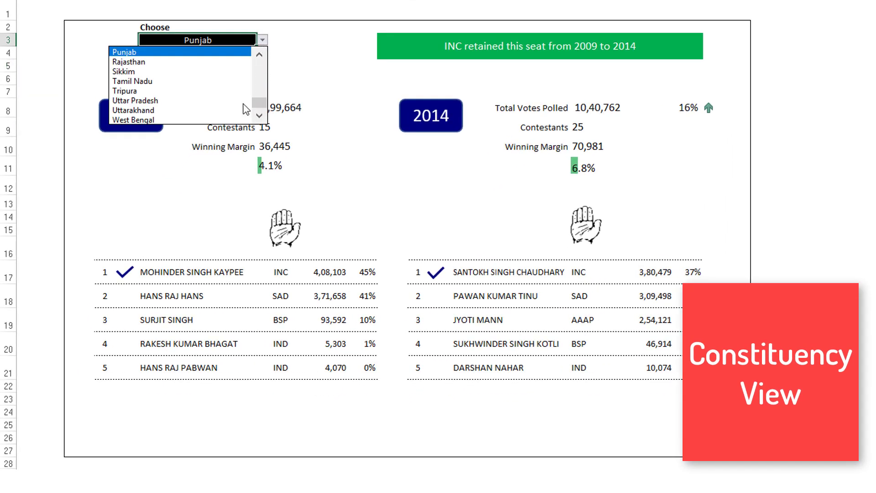
pyautogui.click(204, 99)
# - Browse the Uttar Pradesh constituency list without choosing a constituency yet
pyautogui.click(249, 68)
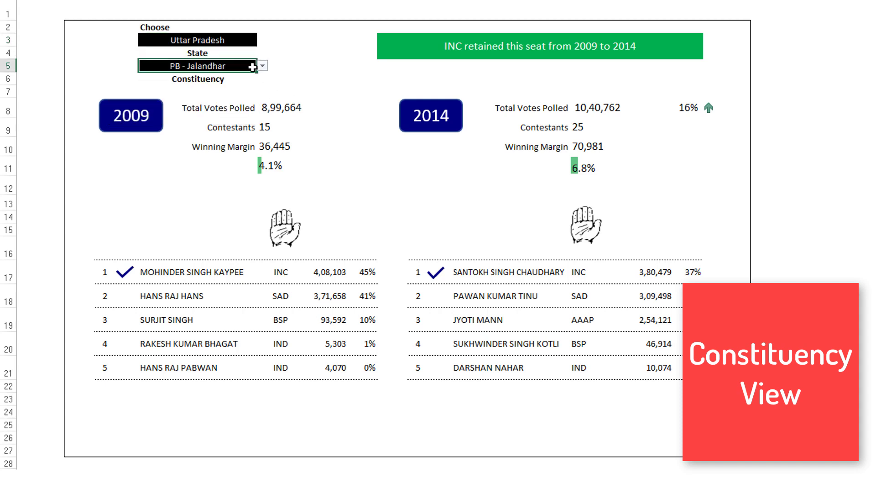
pyautogui.click(262, 66)
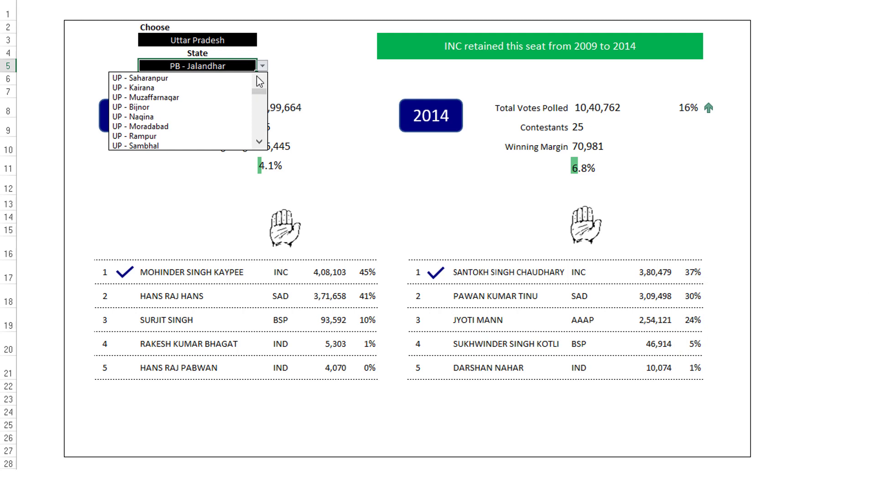
pyautogui.click(231, 40)
pyautogui.click(230, 40)
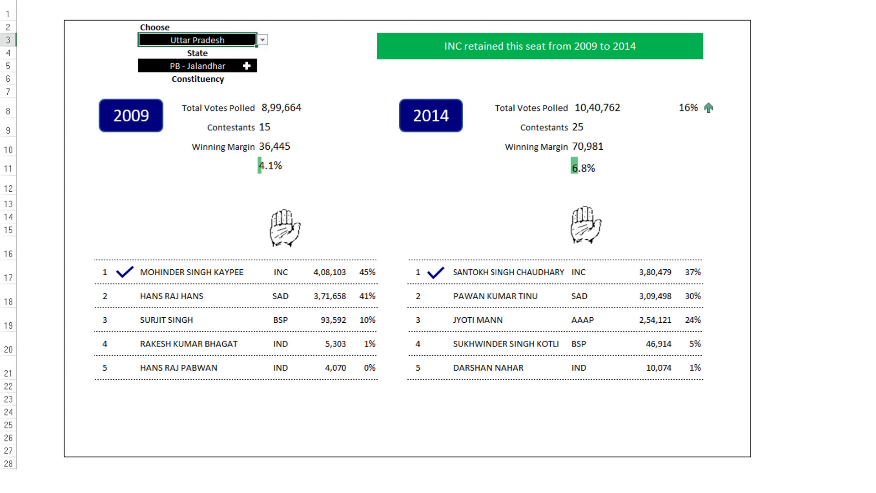
pyautogui.click(246, 68)
pyautogui.click(263, 67)
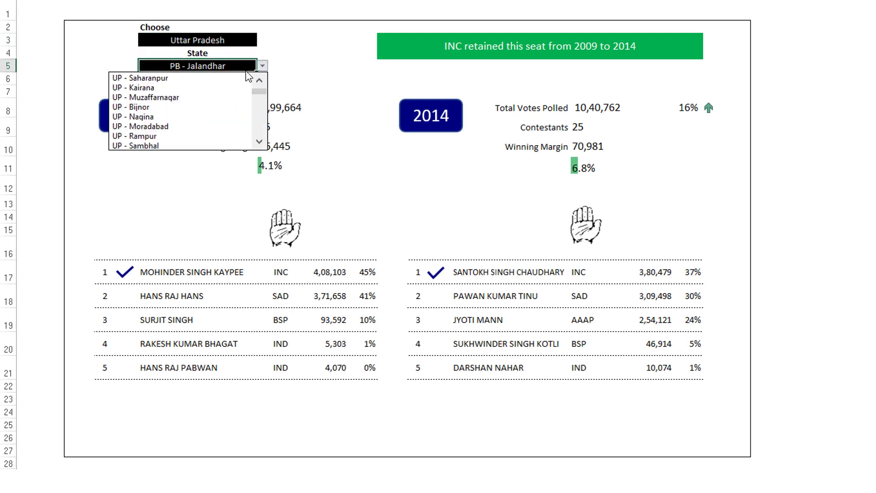
pyautogui.moveTo(260, 97); pyautogui.dragTo(257, 138)
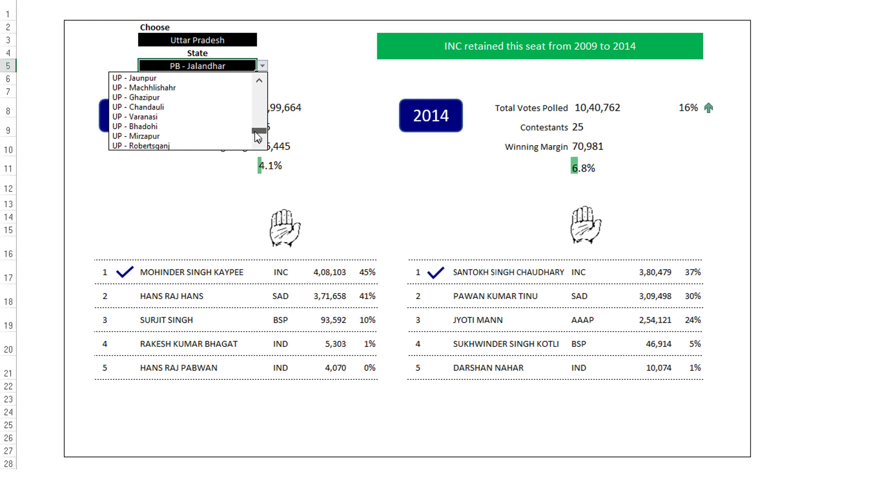
# - Choose UP - Varanasi from the Constituency dropdown to show BJP retaining the seat
pyautogui.click(223, 117)
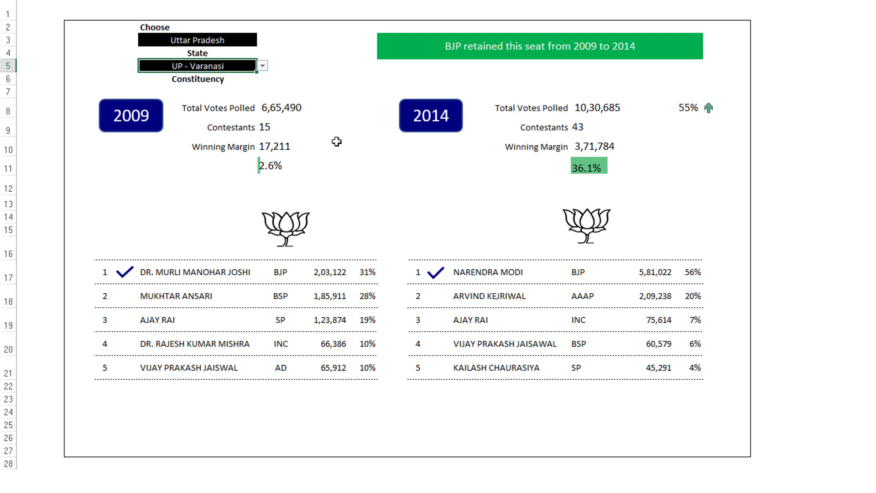
# - Set the State dropdown to Jammu & Kashmir
pyautogui.click(264, 67)
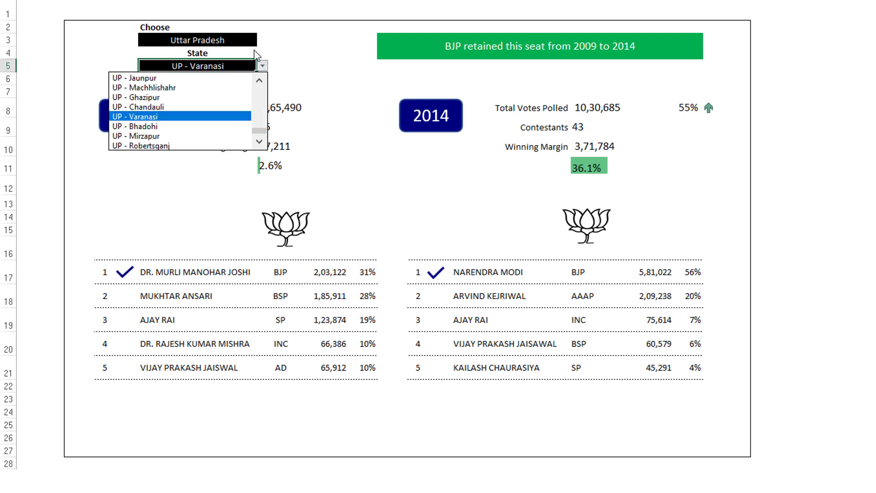
pyautogui.click(254, 54)
pyautogui.click(253, 39)
pyautogui.click(263, 40)
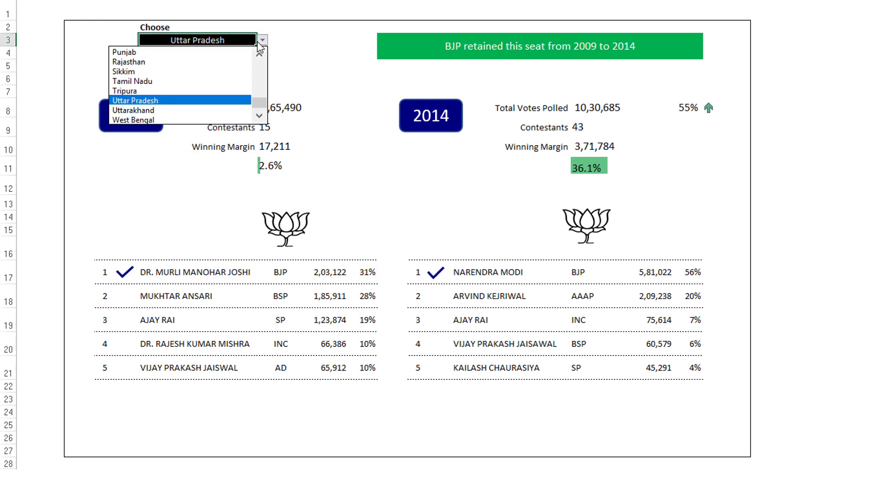
pyautogui.moveTo(260, 108); pyautogui.dragTo(261, 81)
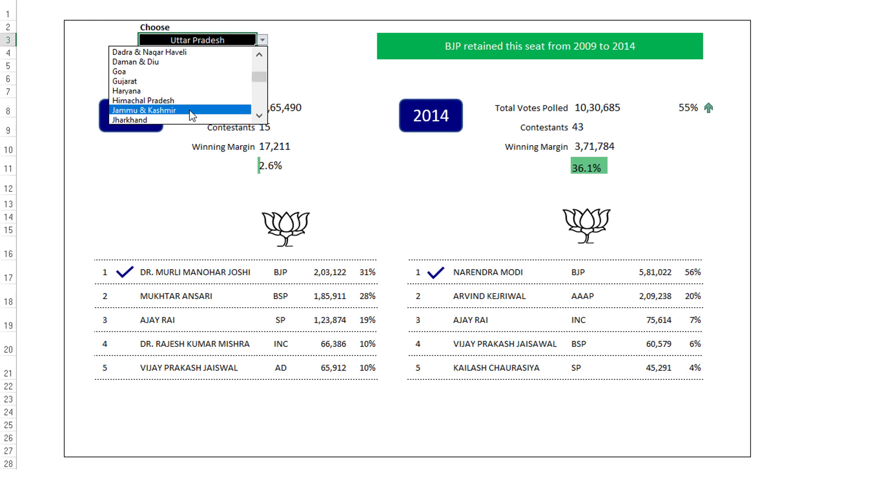
pyautogui.click(188, 110)
# - Choose JK - Ladakh from the Constituency dropdown
pyautogui.click(229, 66)
pyautogui.click(263, 66)
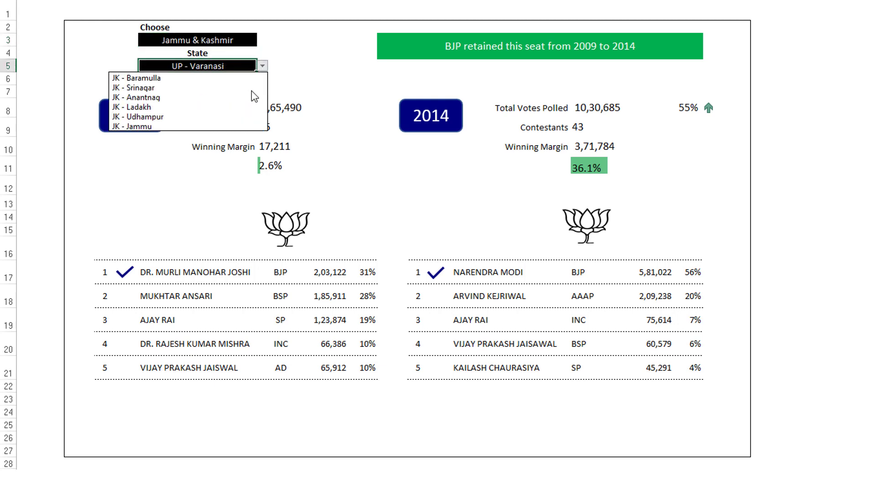
pyautogui.click(232, 107)
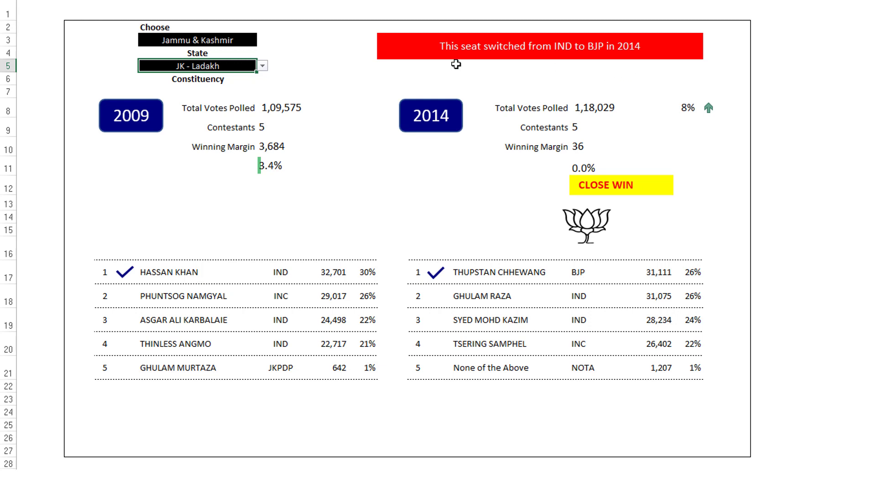
# - Show JK - Baramulla, Srinagar, Anantnag, Udhampur, then Jammu in the Constituency dropdown
pyautogui.click(263, 66)
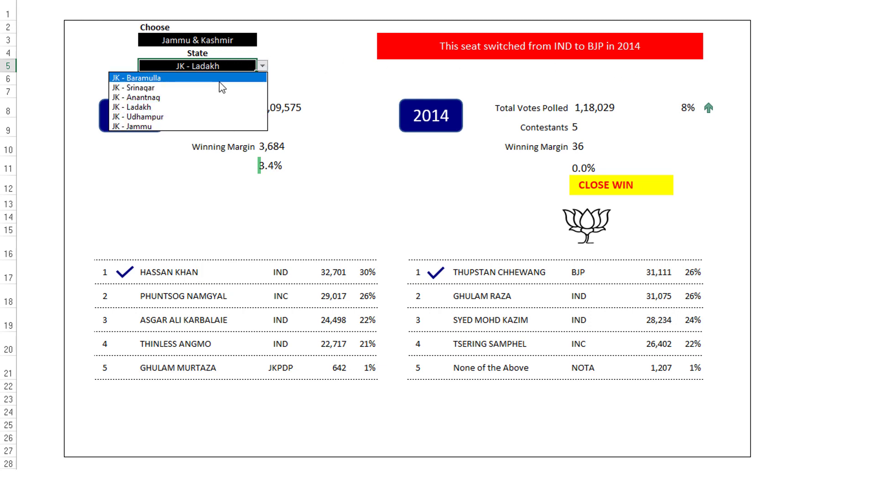
pyautogui.click(220, 75)
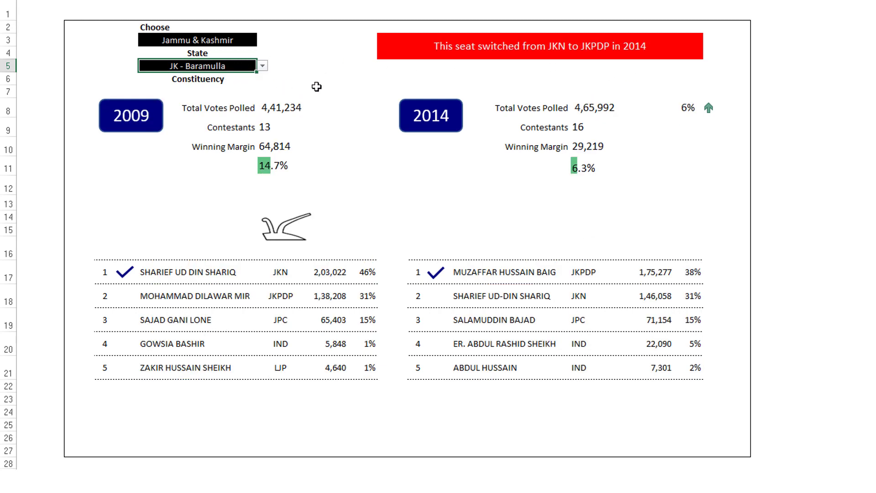
pyautogui.click(263, 66)
pyautogui.click(232, 87)
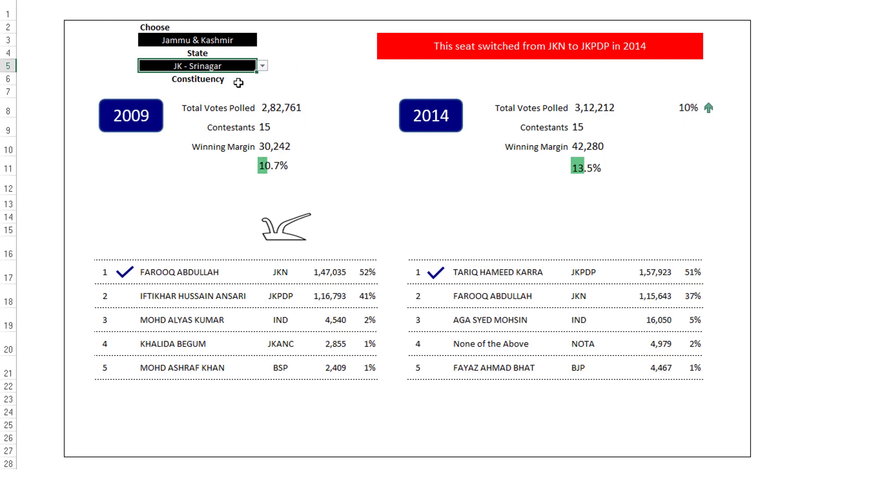
pyautogui.click(264, 66)
pyautogui.click(213, 96)
pyautogui.click(263, 66)
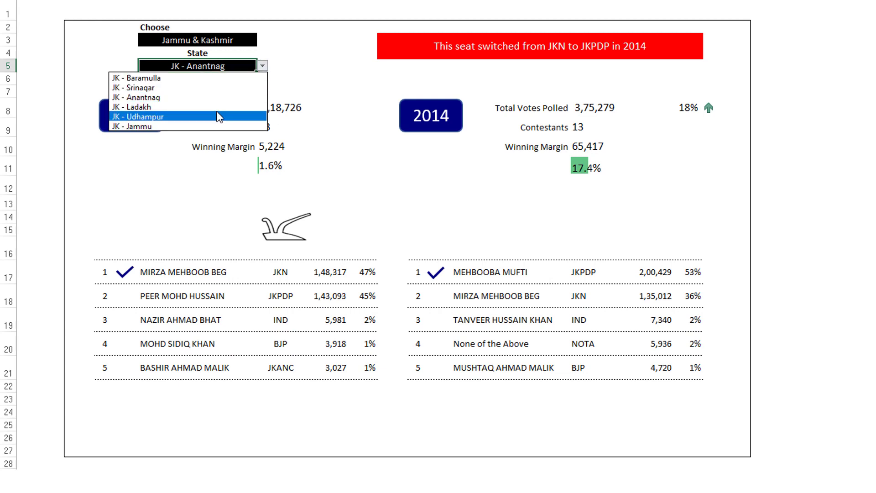
pyautogui.click(221, 115)
pyautogui.click(262, 66)
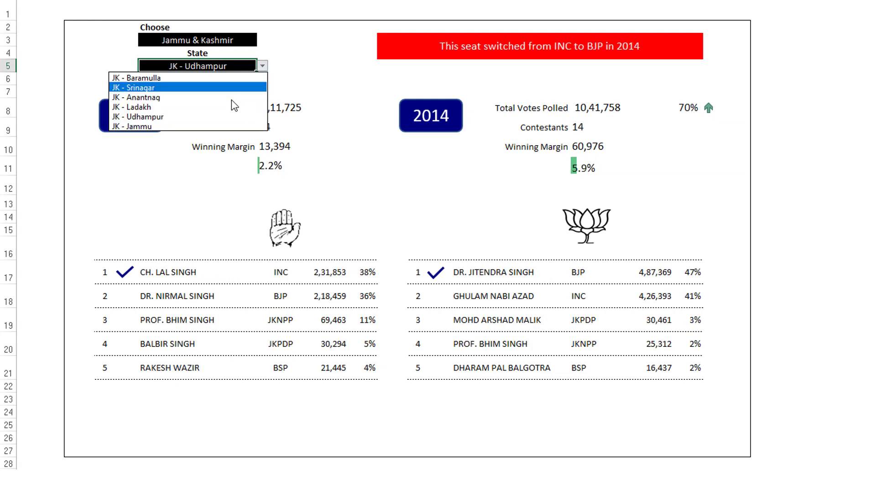
pyautogui.click(228, 125)
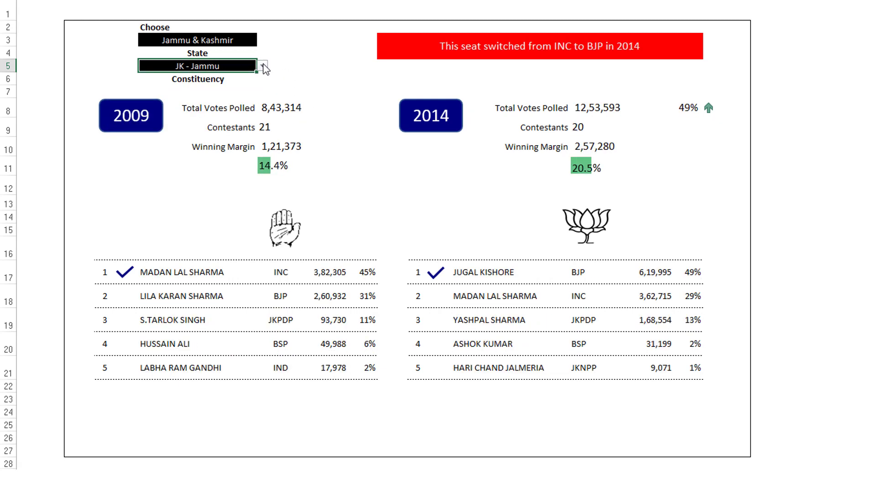
# - Set the State dropdown to Gujarat
pyautogui.click(240, 44)
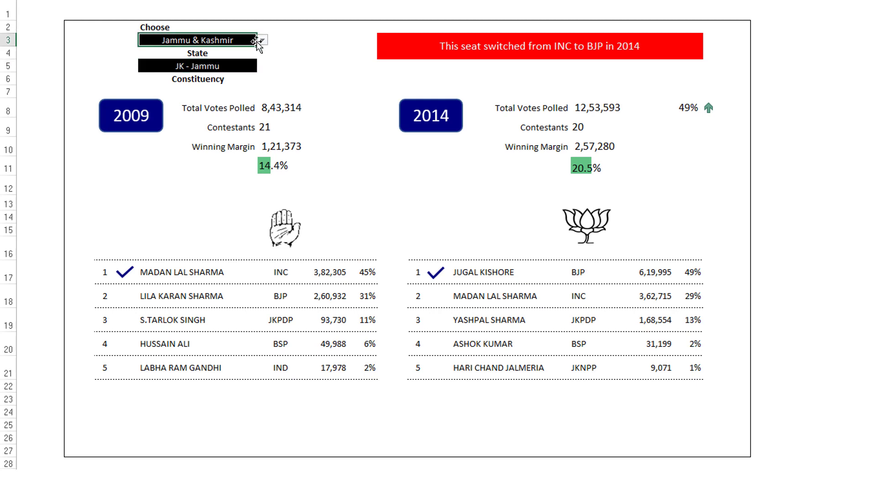
pyautogui.click(262, 40)
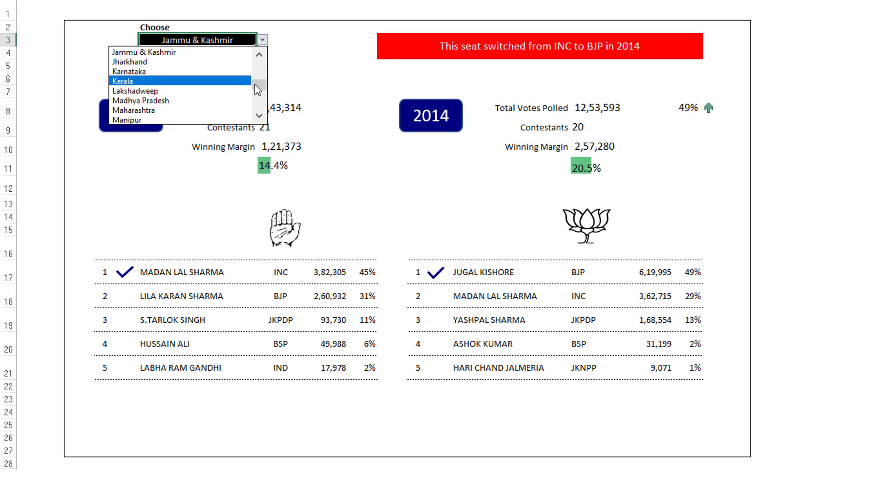
pyautogui.moveTo(258, 89)
pyautogui.mouseDown()
pyautogui.moveTo(254, 98)
pyautogui.moveTo(258, 74)
pyautogui.mouseUp()
pyautogui.click(137, 81)
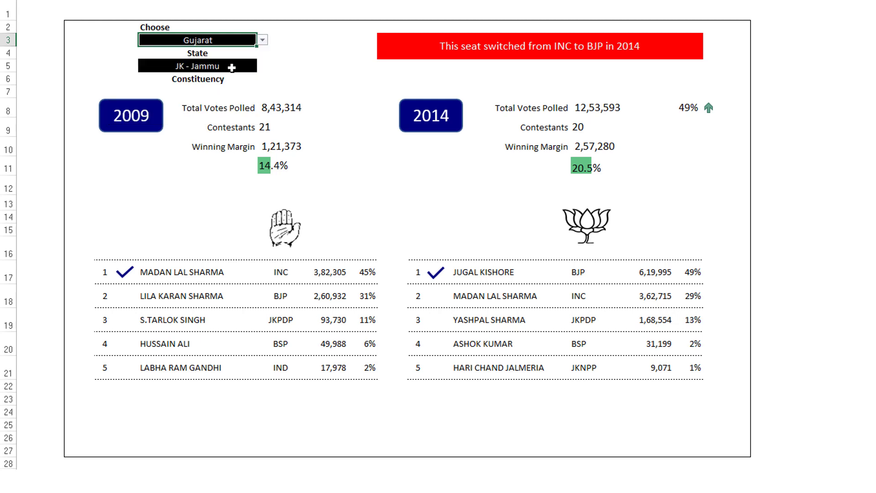
# - Choose GJ - Surat from the Gujarat constituency list
pyautogui.click(233, 66)
pyautogui.click(262, 66)
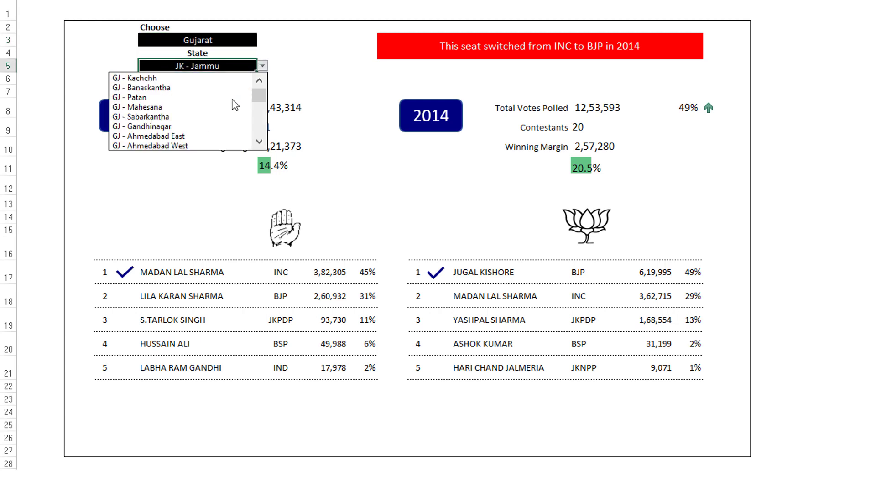
pyautogui.moveTo(256, 93); pyautogui.dragTo(249, 130)
pyautogui.click(248, 127)
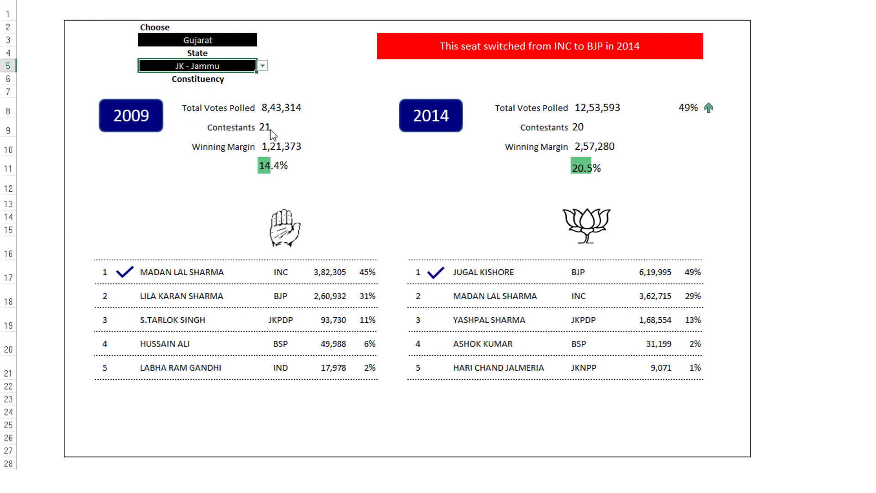